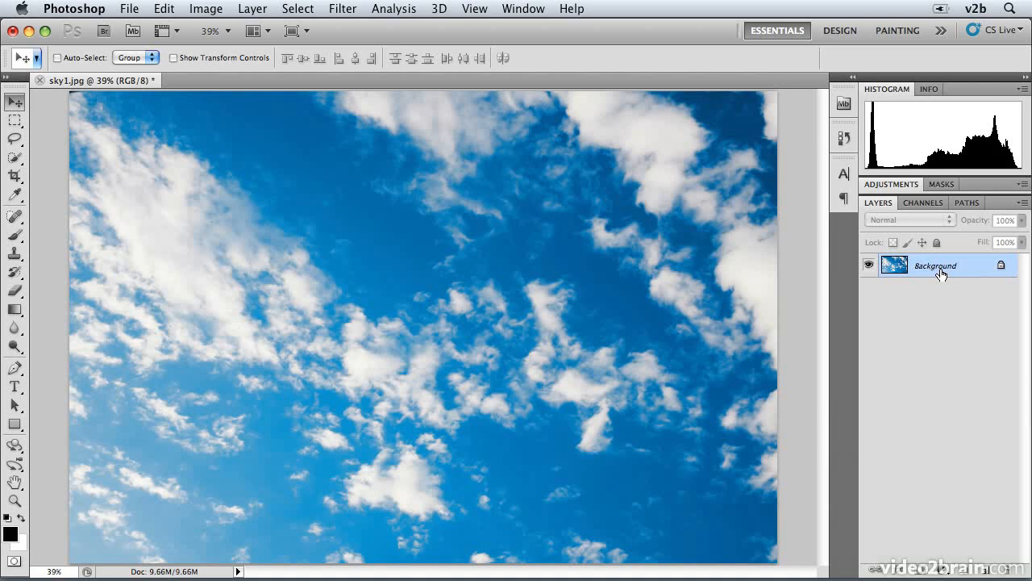
# Select the entire sky image and cut it from the Background onto a new layer
pyautogui.click(295, 9)
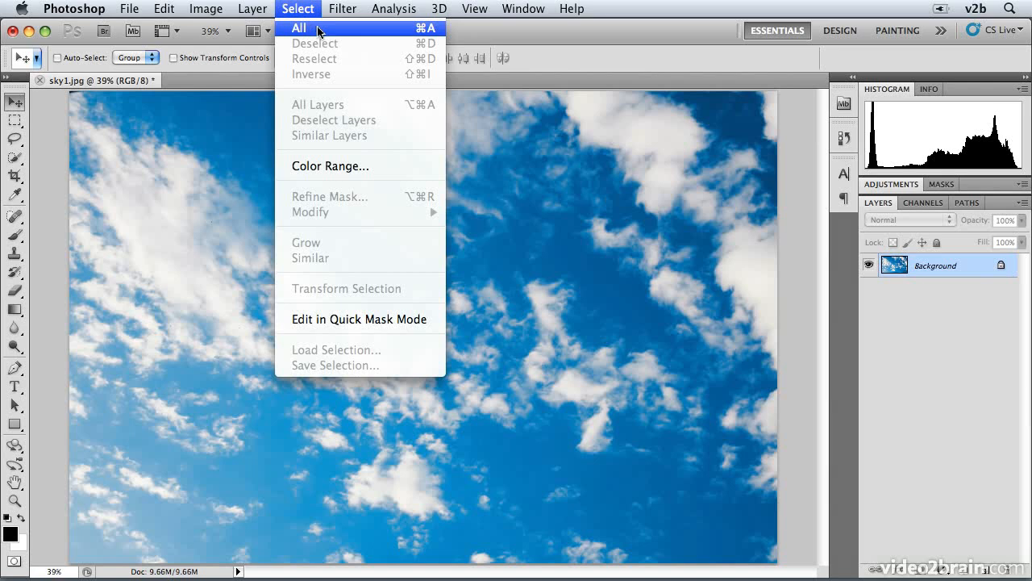
pyautogui.click(320, 30)
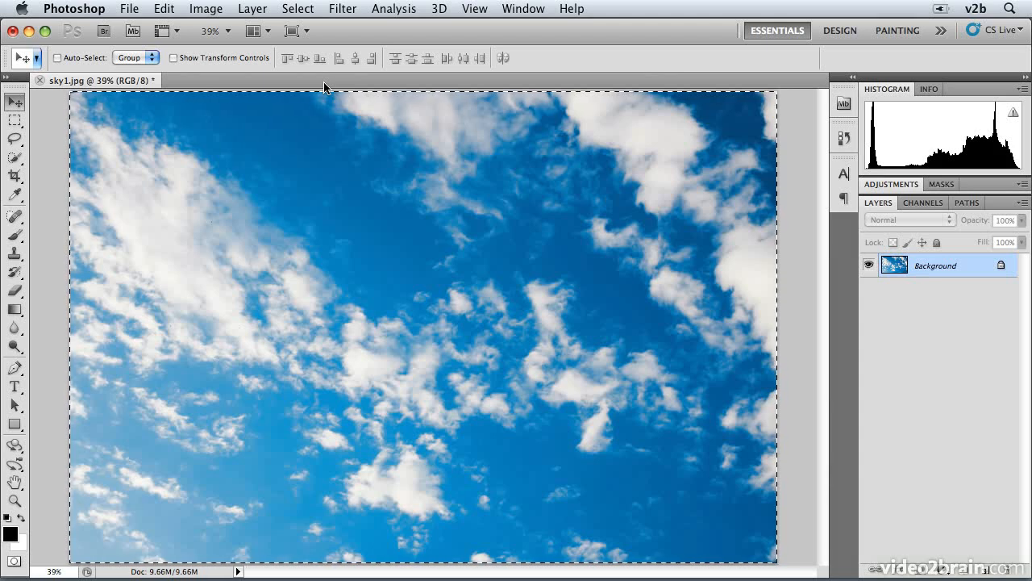
pyautogui.click(264, 9)
pyautogui.moveTo(271, 29)
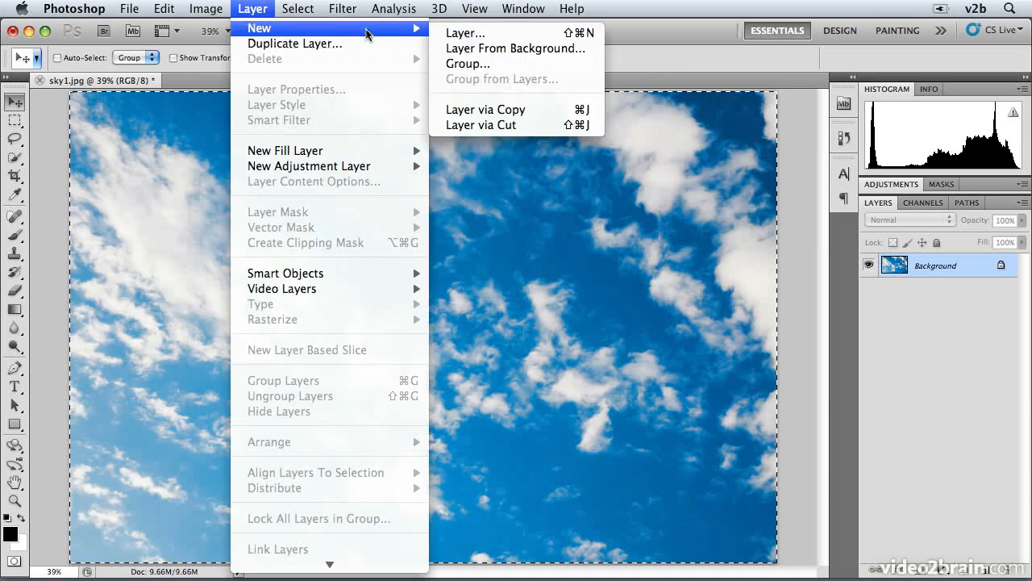
pyautogui.click(578, 126)
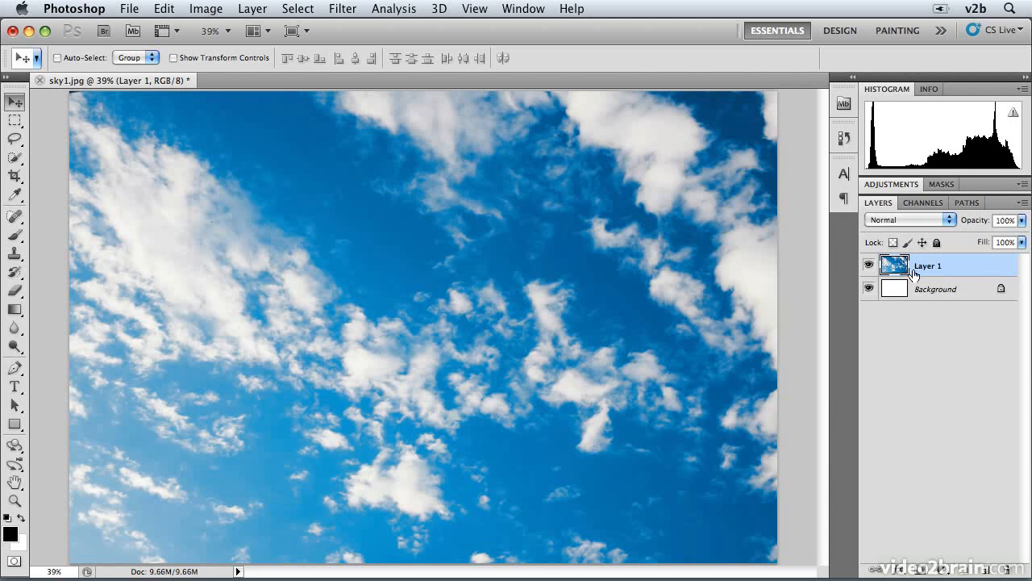
# Rename the new layer holding the cut image to sky and hide it
pyautogui.doubleClick(926, 273)
pyautogui.write('sky')
pyautogui.press('Return')
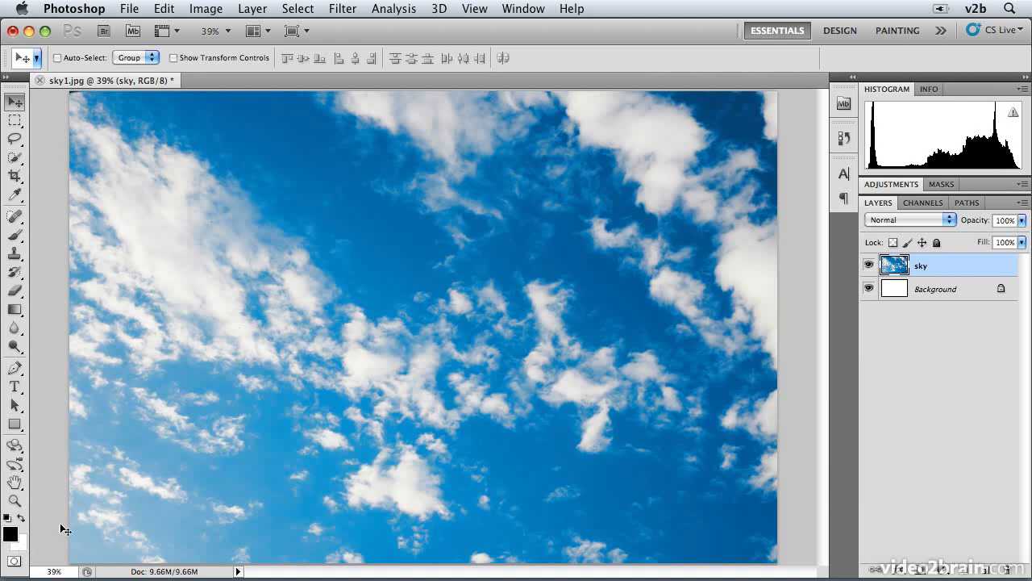
pyautogui.click(869, 266)
# With the Background layer active, set the Horizontal Type tool's font to Helvetica Neue in the Condensed Black style
pyautogui.click(961, 298)
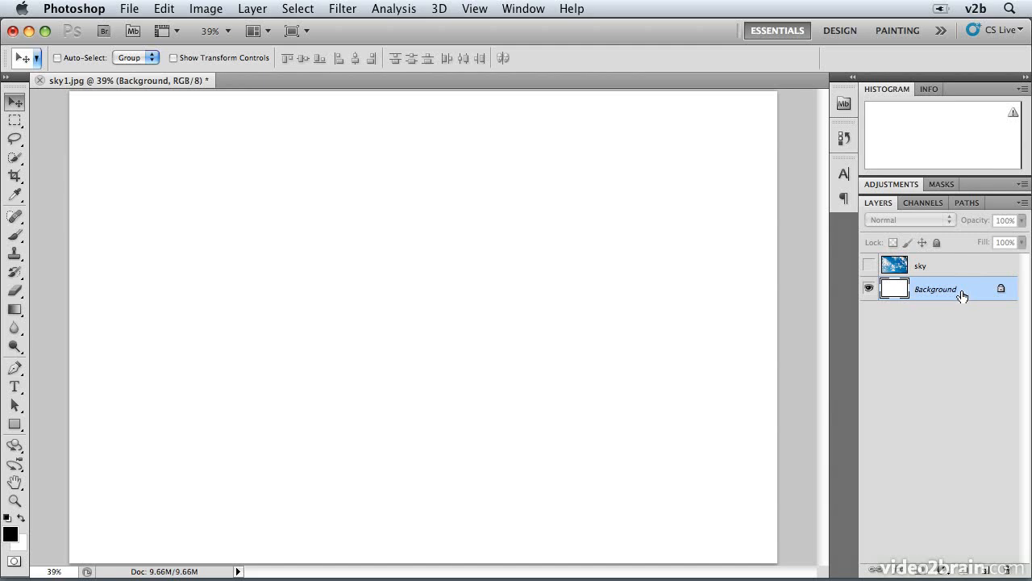
pyautogui.press('t')
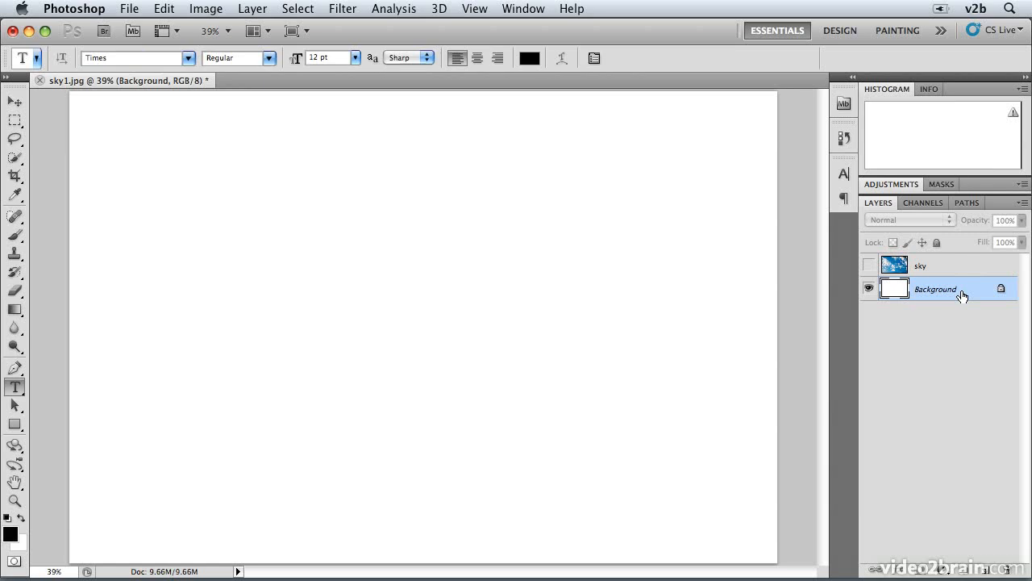
pyautogui.click(20, 393)
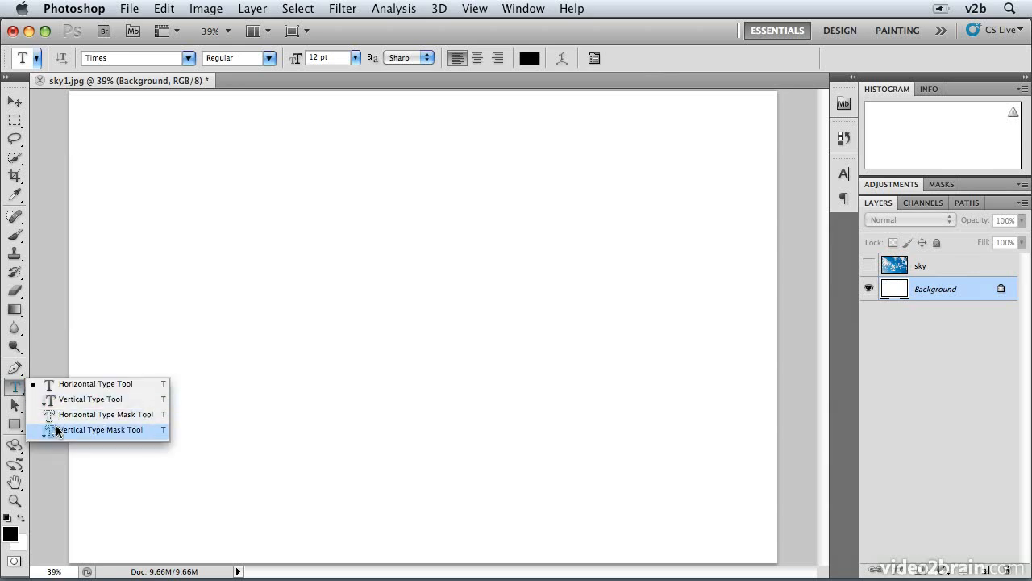
pyautogui.click(60, 384)
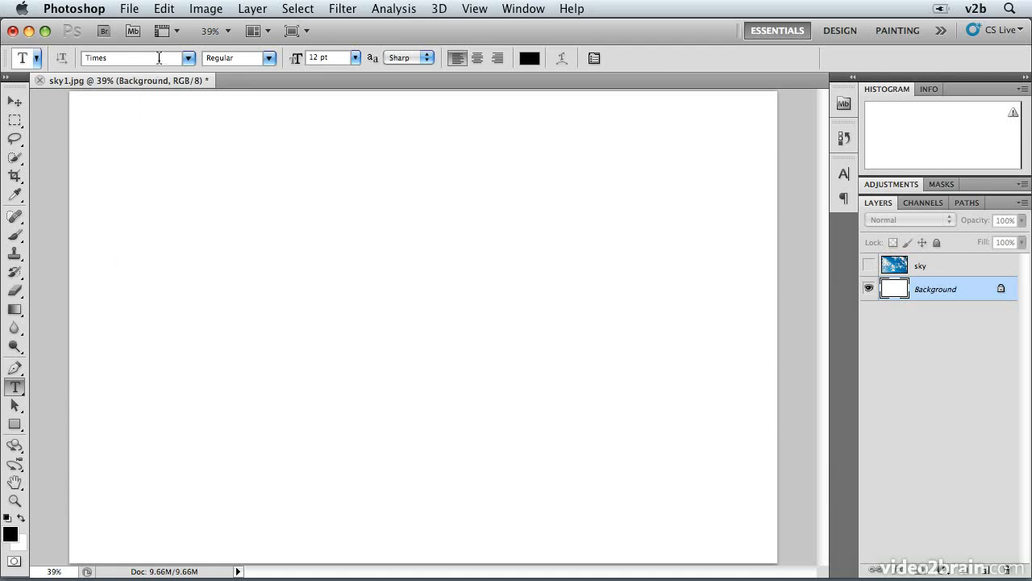
pyautogui.click(132, 59)
pyautogui.write('Helvetica')
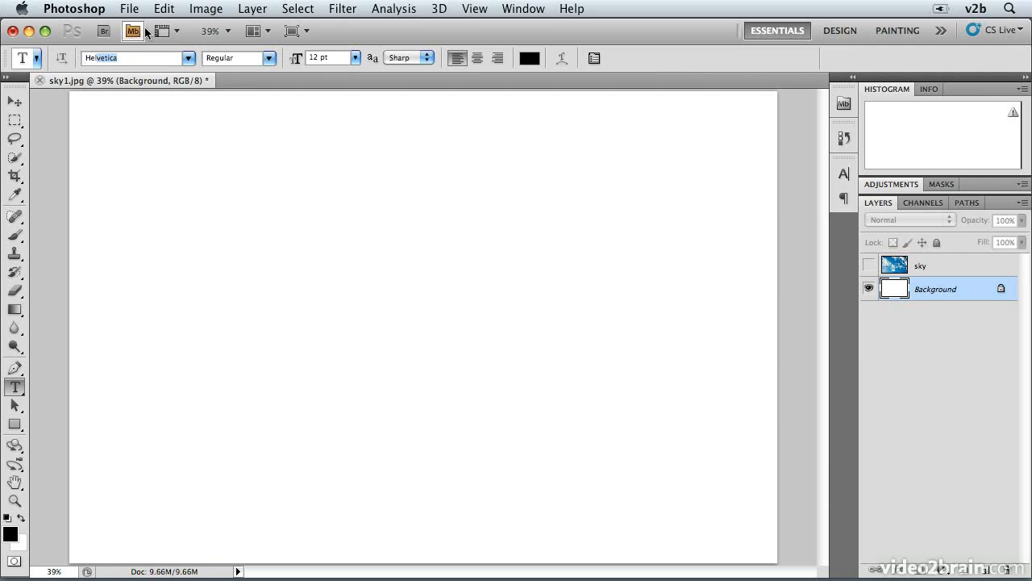
pyautogui.click(188, 59)
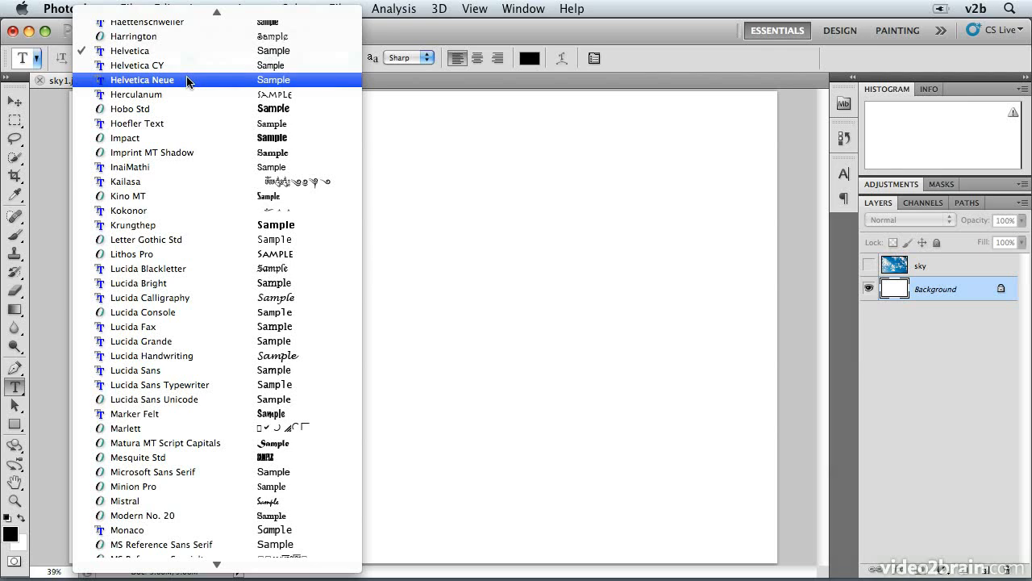
pyautogui.click(187, 79)
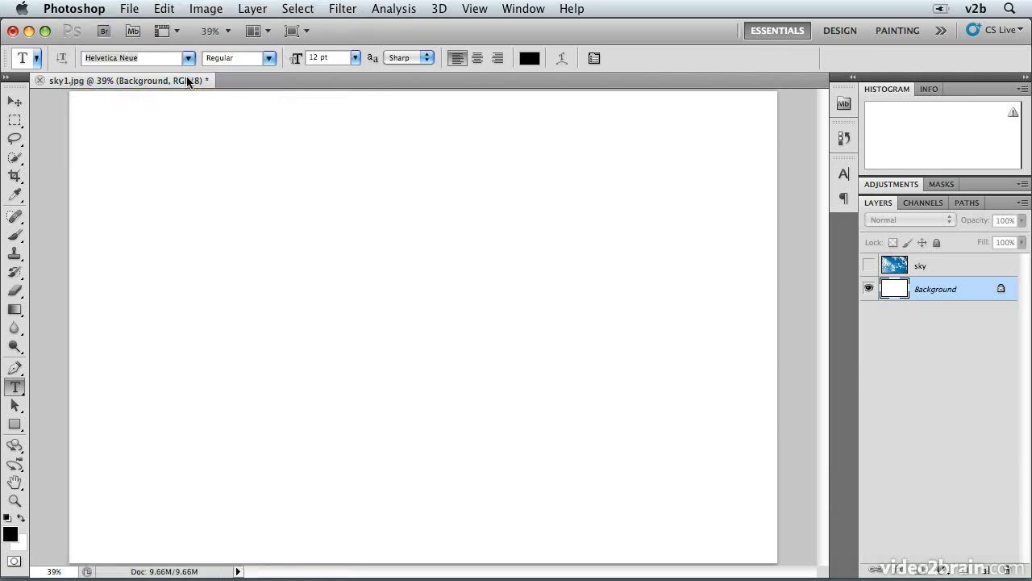
pyautogui.click(268, 59)
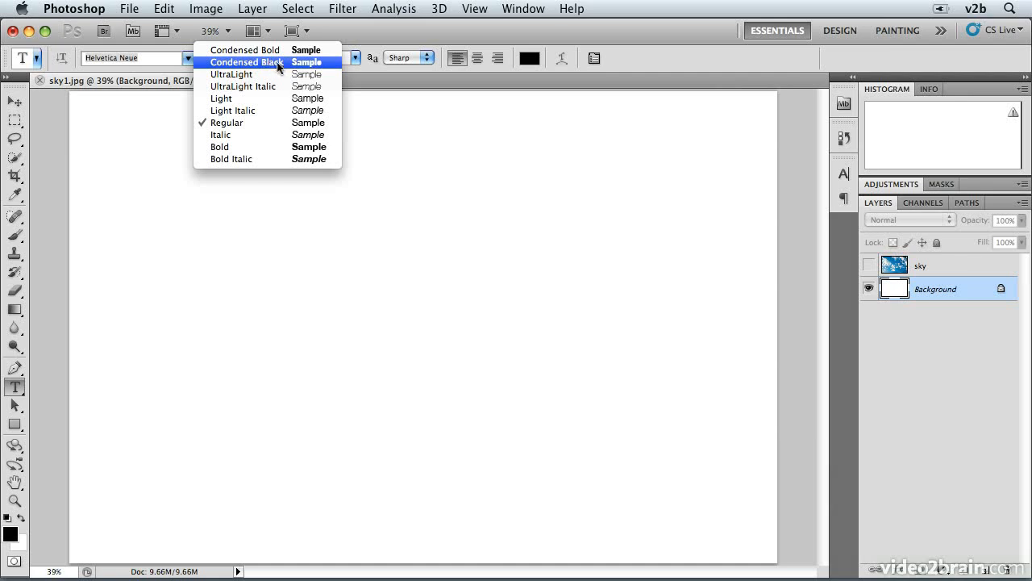
pyautogui.click(274, 63)
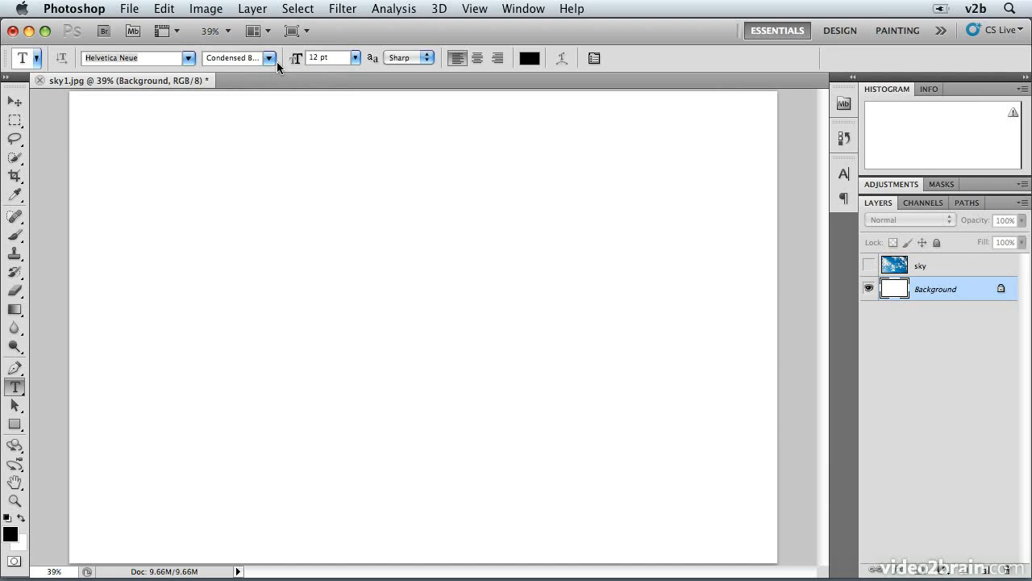
# Set the Horizontal Type tool's font size to 188 pt
pyautogui.click(165, 54)
pyautogui.moveTo(319, 57); pyautogui.dragTo(301, 61)
pyautogui.write('188')
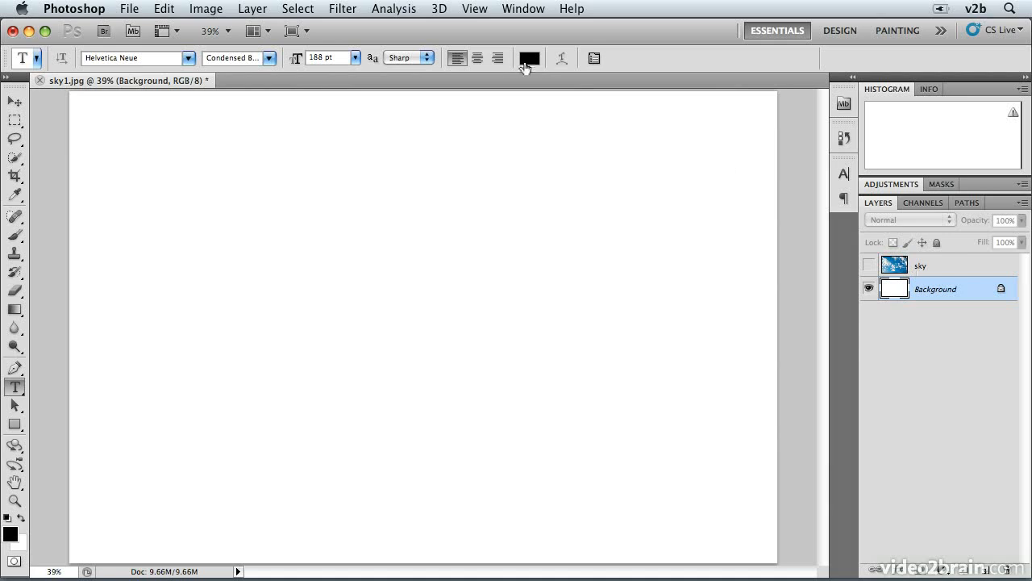
# Set the type's kerning to Optical, its vertical scale to 122% and its horizontal scale to 85%
pyautogui.click(594, 59)
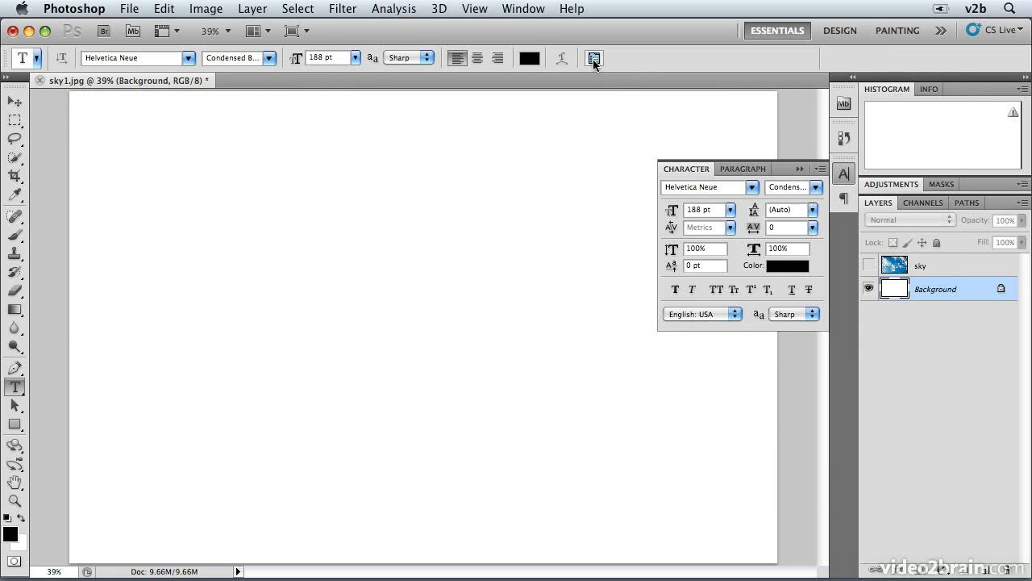
pyautogui.click(731, 230)
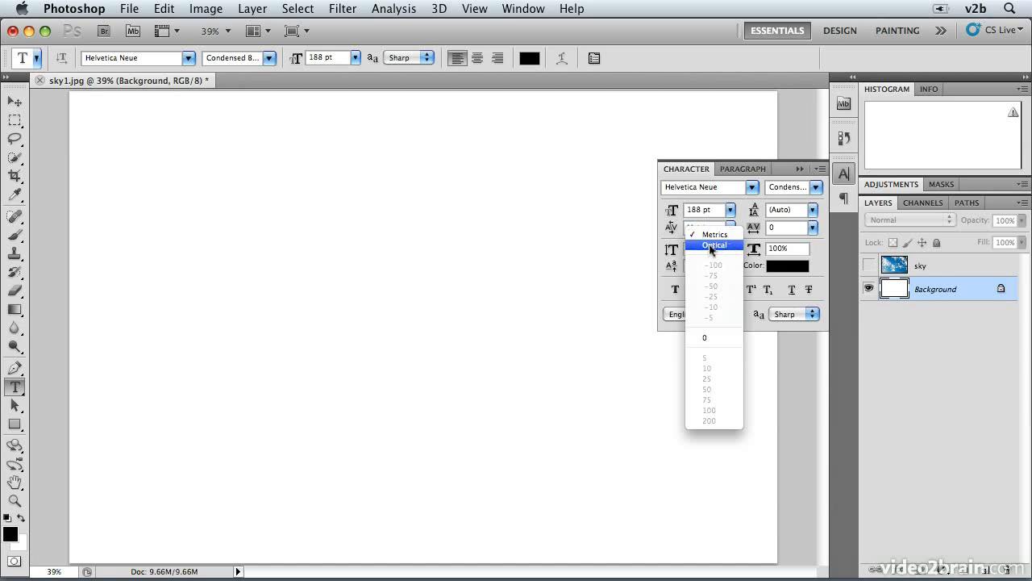
pyautogui.click(711, 248)
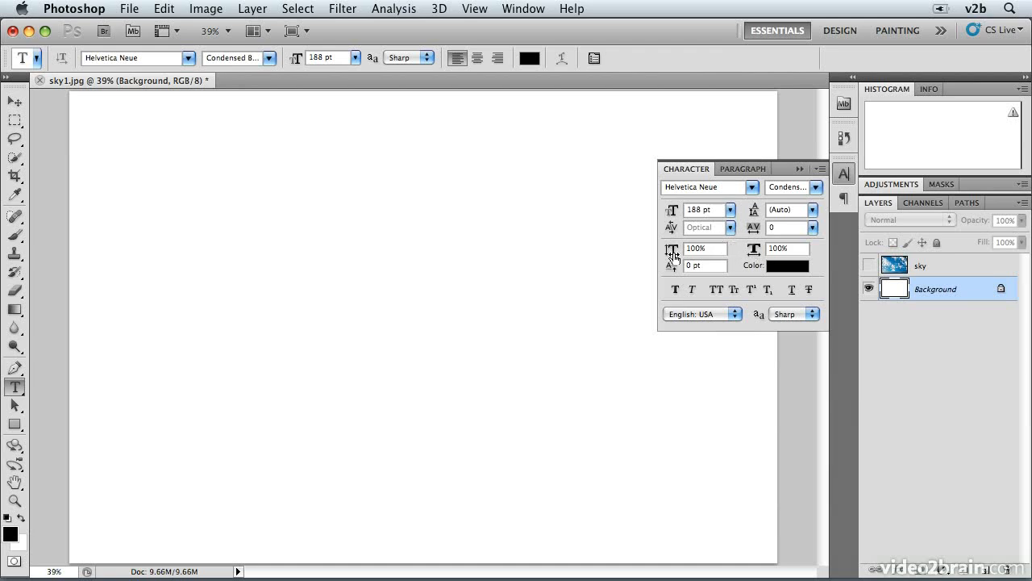
pyautogui.click(713, 249)
pyautogui.write('122')
pyautogui.press('Tab')
pyautogui.write('85')
pyautogui.press('Tab')
pyautogui.click(801, 169)
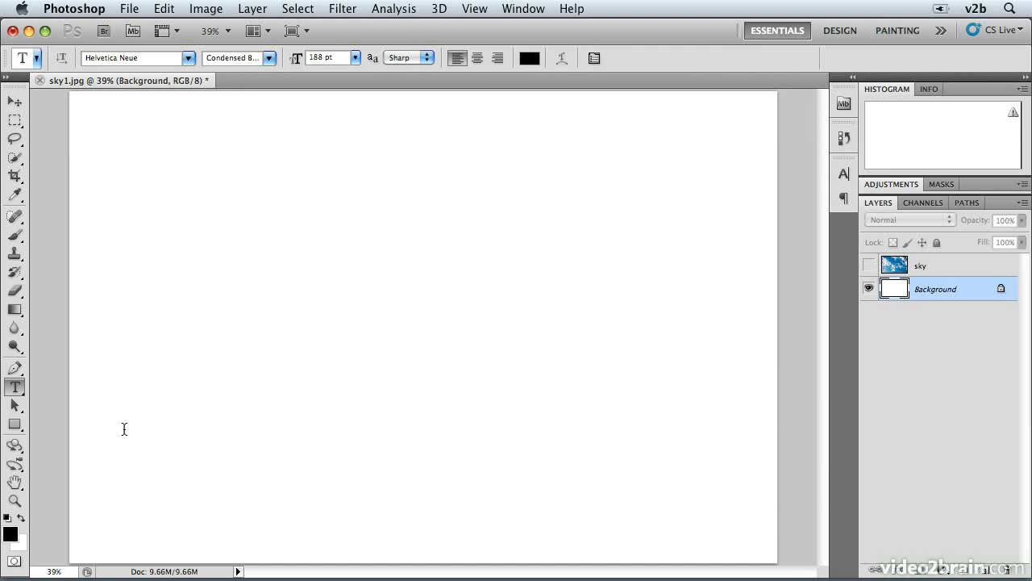
# Add the text DREAM on a new type layer and move it to the centre of the canvas
pyautogui.click(79, 356)
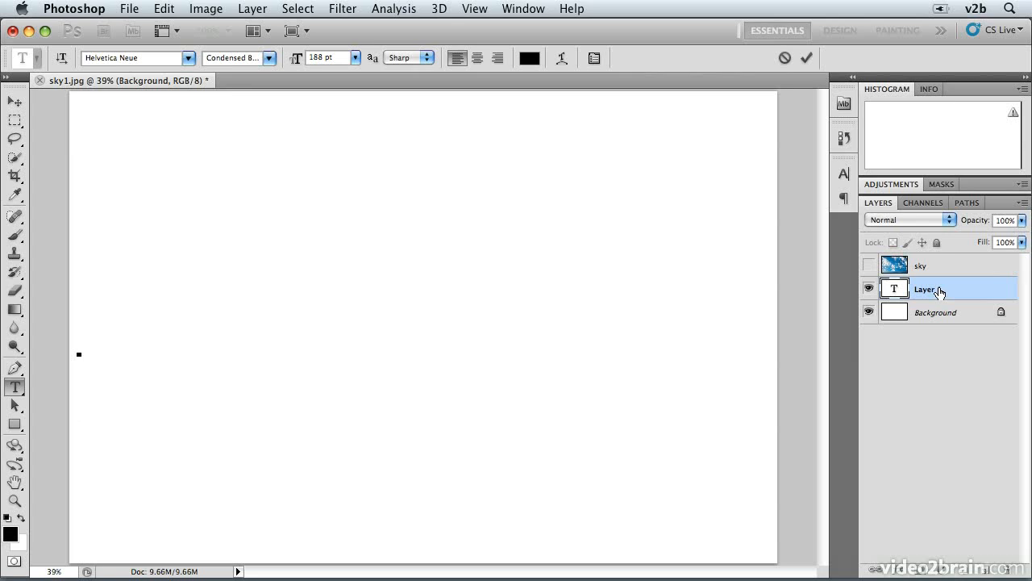
pyautogui.write('DRE')
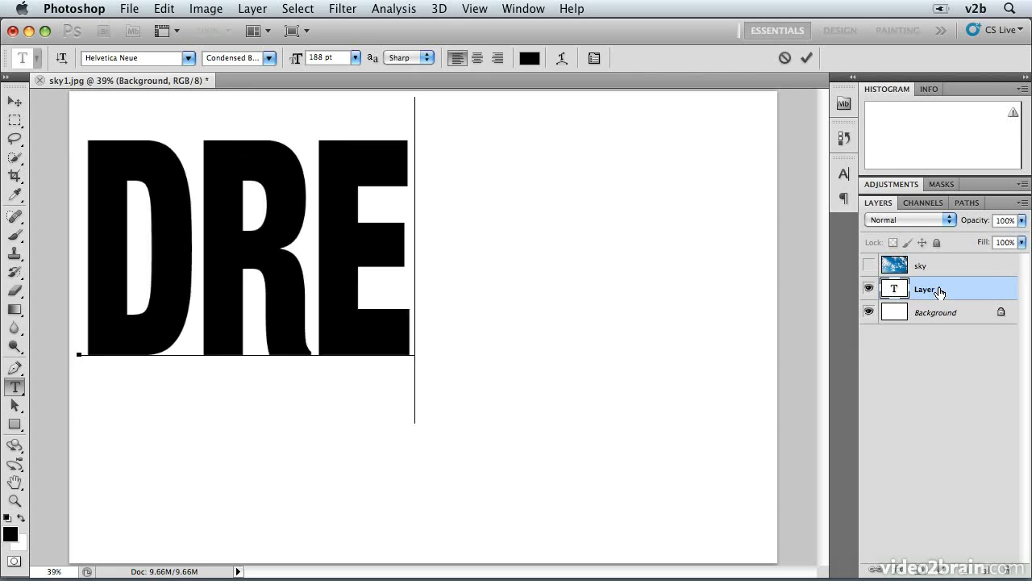
pyautogui.write('AM')
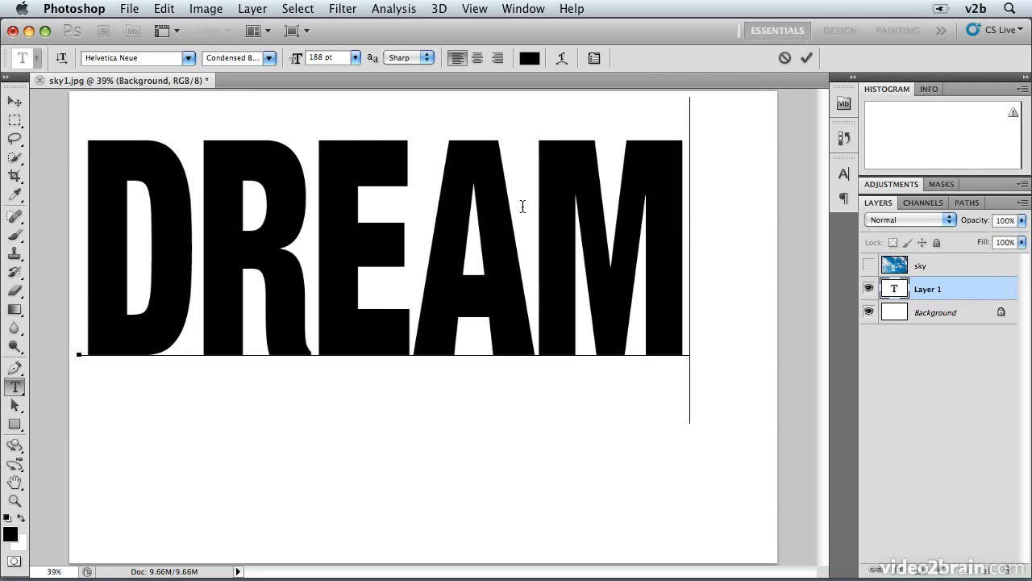
pyautogui.click(14, 101)
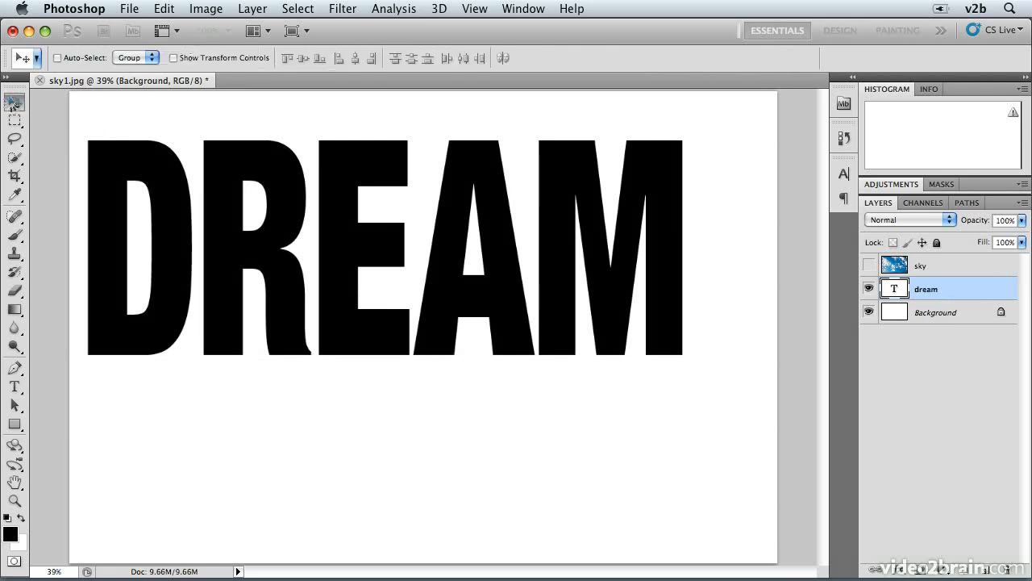
pyautogui.moveTo(273, 257); pyautogui.dragTo(327, 312)
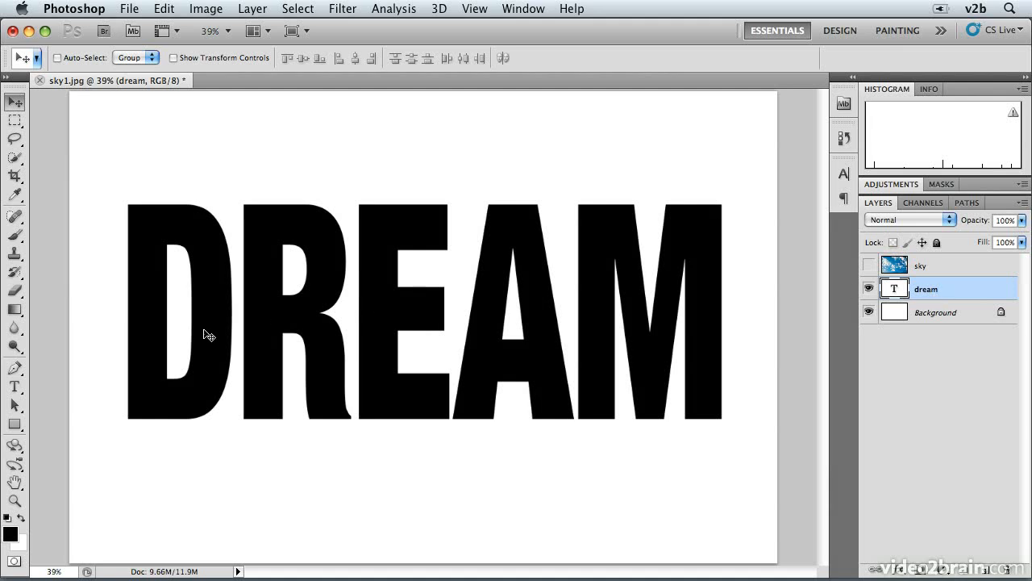
# Tighten the kerning between the D and the R of the DREAM text by one increment
pyautogui.click(16, 387)
pyautogui.click(238, 365)
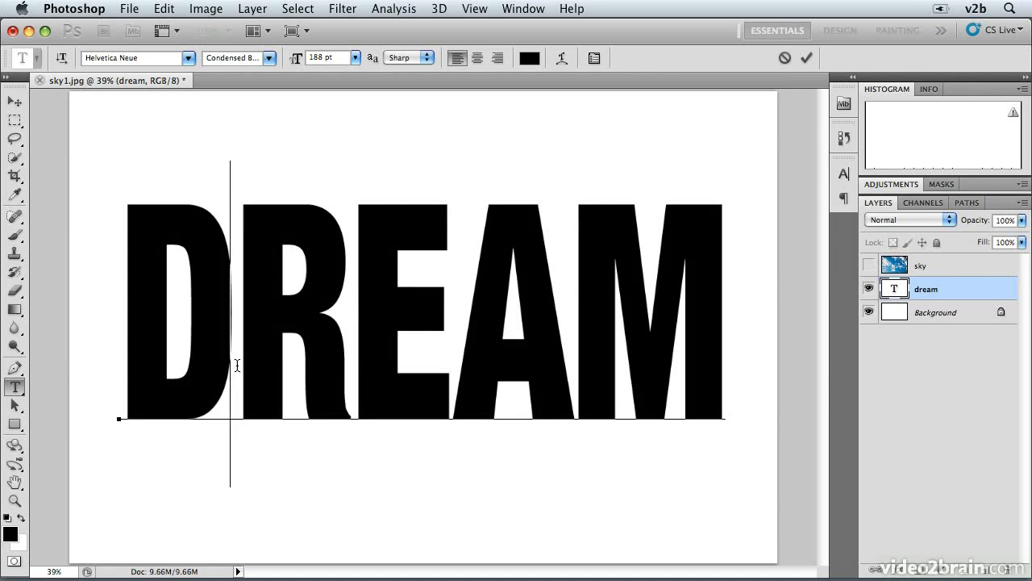
pyautogui.hotkey('alt', 'Left')
pyautogui.press('Right')
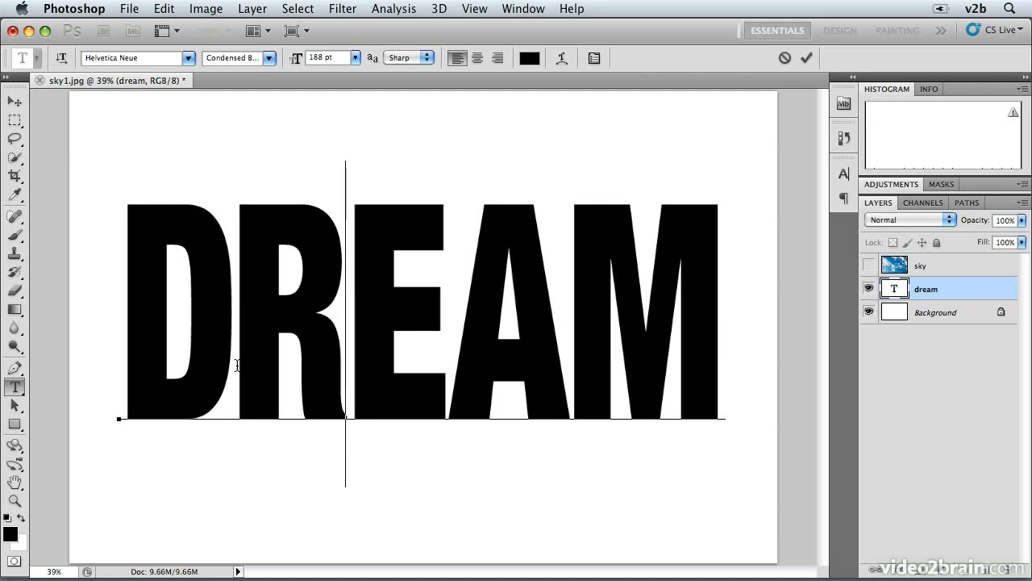
# Try tighter kerning for the R–E and D–R letter pairs and restore the previous spacing
pyautogui.hotkey('alt', 'Left')
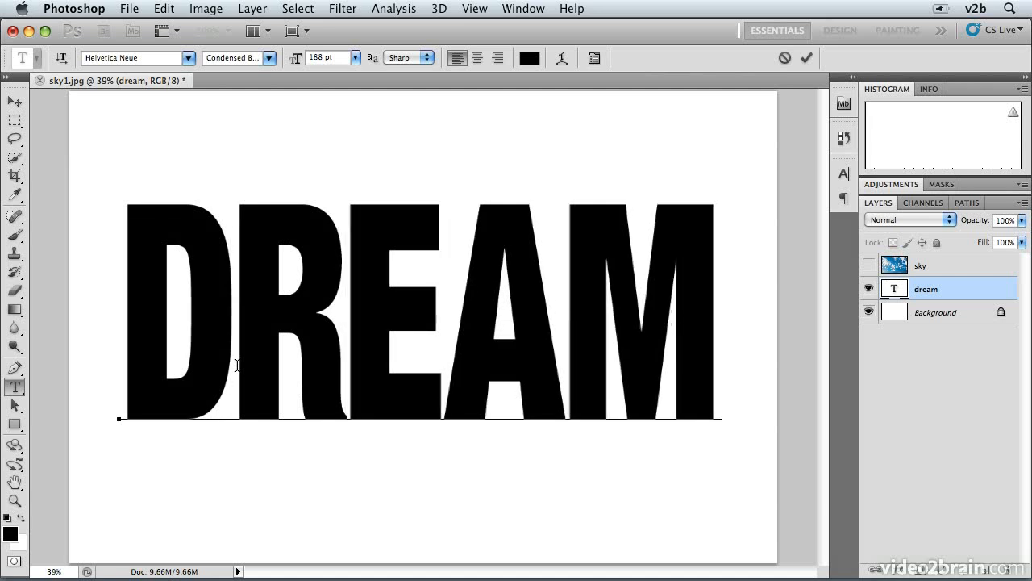
pyautogui.hotkey('alt', 'Right')
pyautogui.press('Left')
pyautogui.hotkey('alt', 'Left')
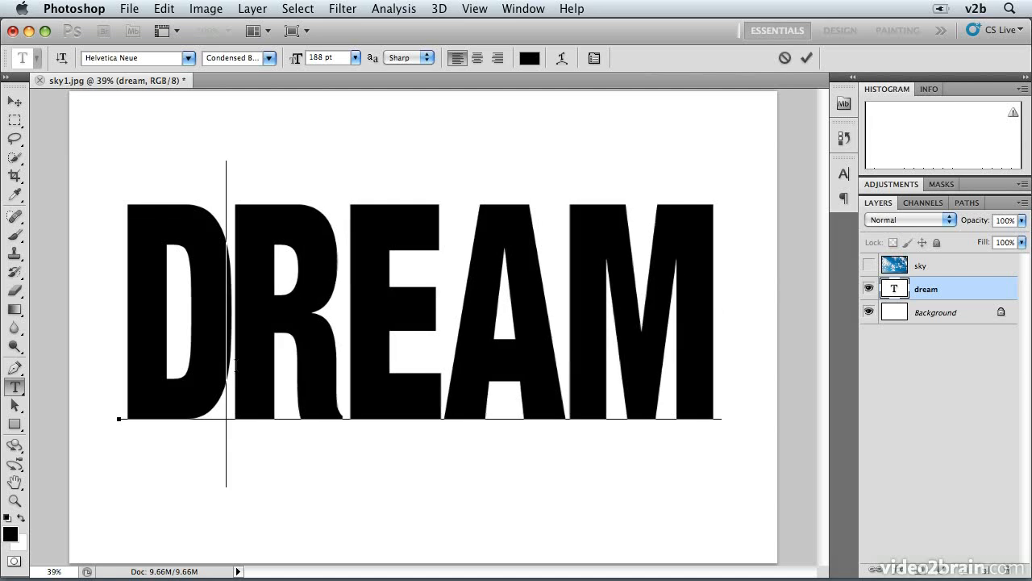
pyautogui.hotkey('alt', 'Right')
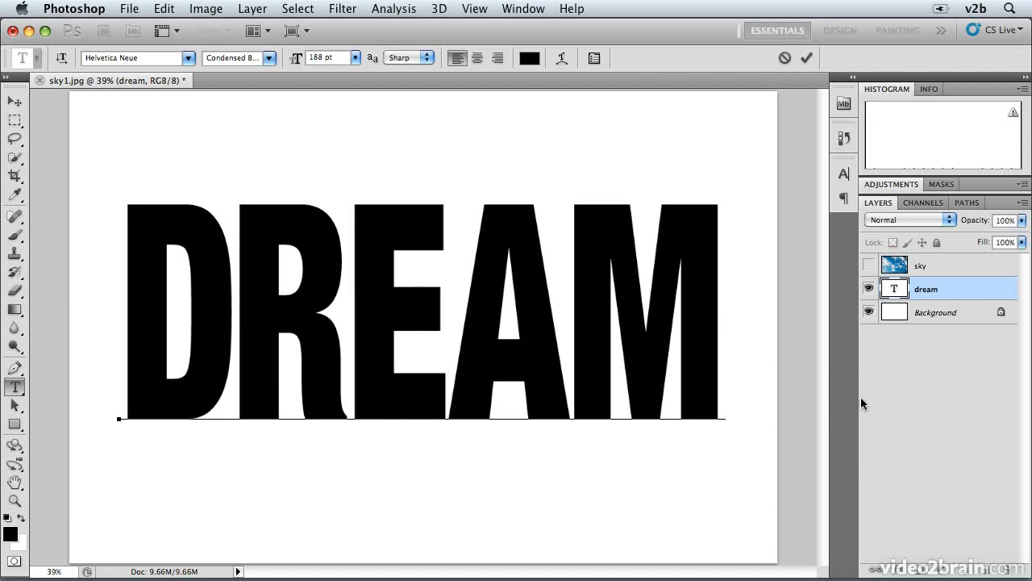
# Commit the text, show the sky layer and clip it to the dream text layer with a clipping mask
pyautogui.click(871, 268)
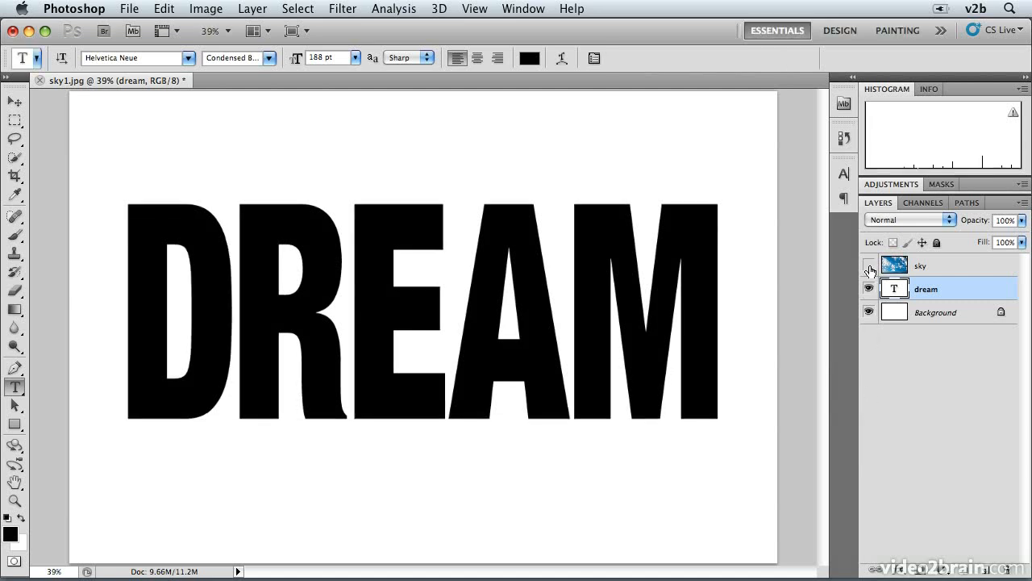
pyautogui.click(869, 266)
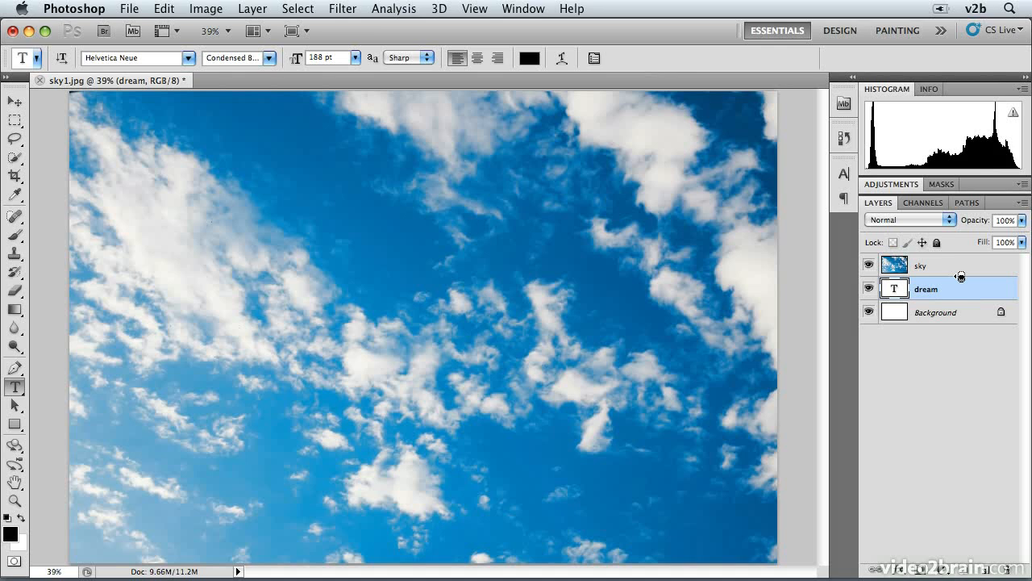
pyautogui.keyDown('alt'); pyautogui.click(961, 277); pyautogui.keyUp('alt')
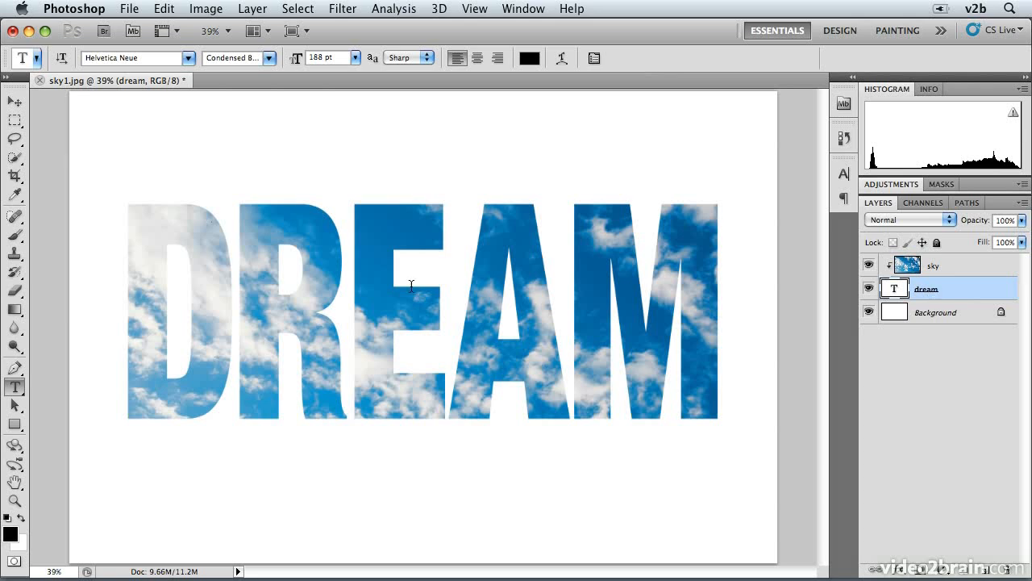
# Move the clipped sky layer slightly to reposition the clouds inside the DREAM letters
pyautogui.click(13, 103)
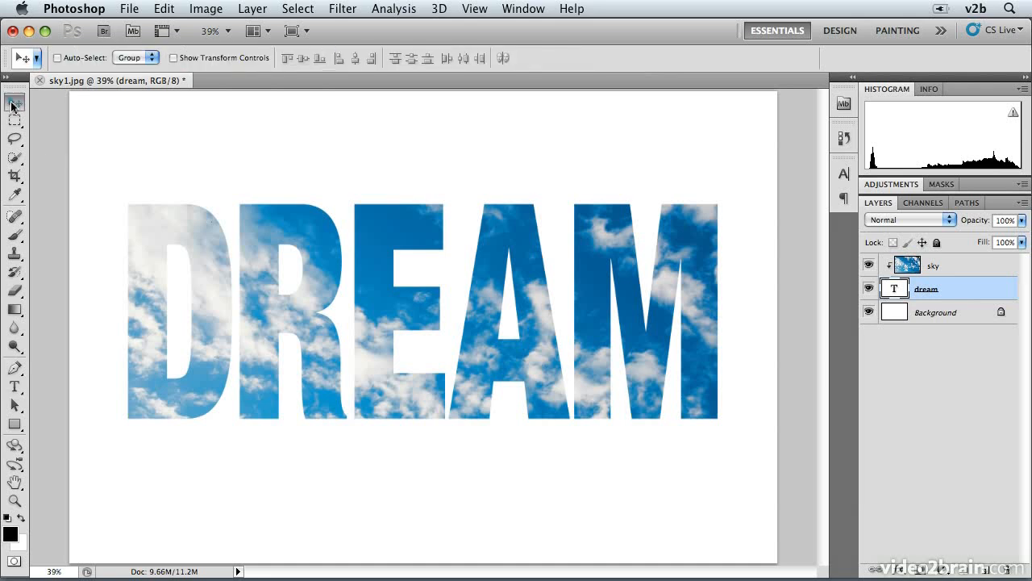
pyautogui.click(954, 268)
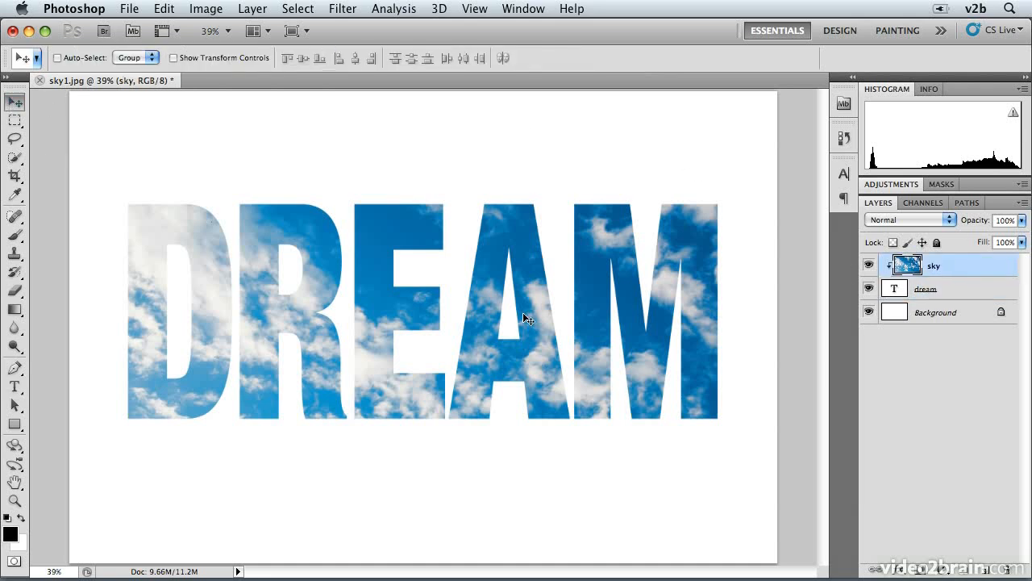
pyautogui.moveTo(472, 368); pyautogui.dragTo(498, 363)
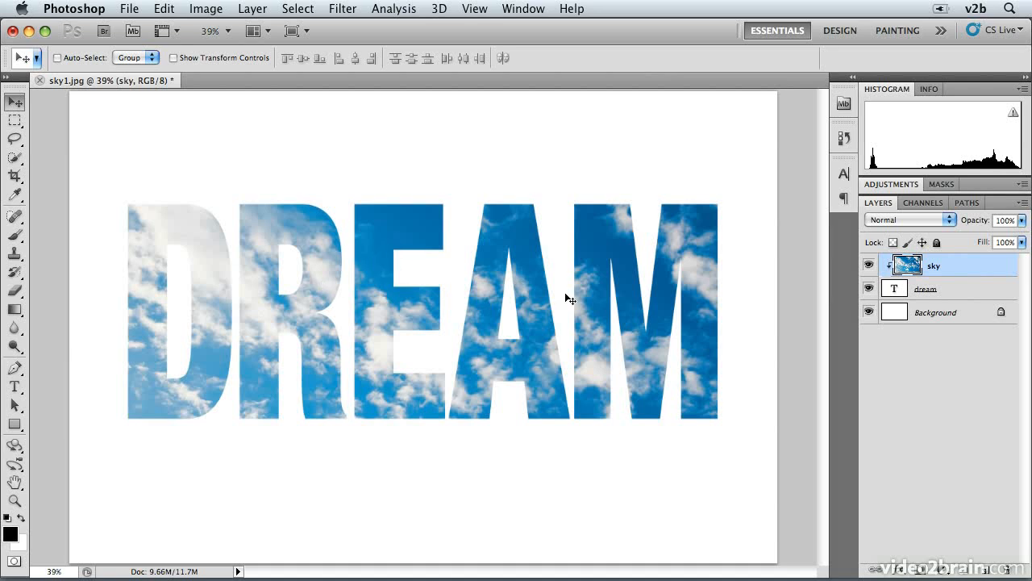
# Try replacing the A in the dream text layer with an E, undo the replacement and leave text editing
pyautogui.click(951, 291)
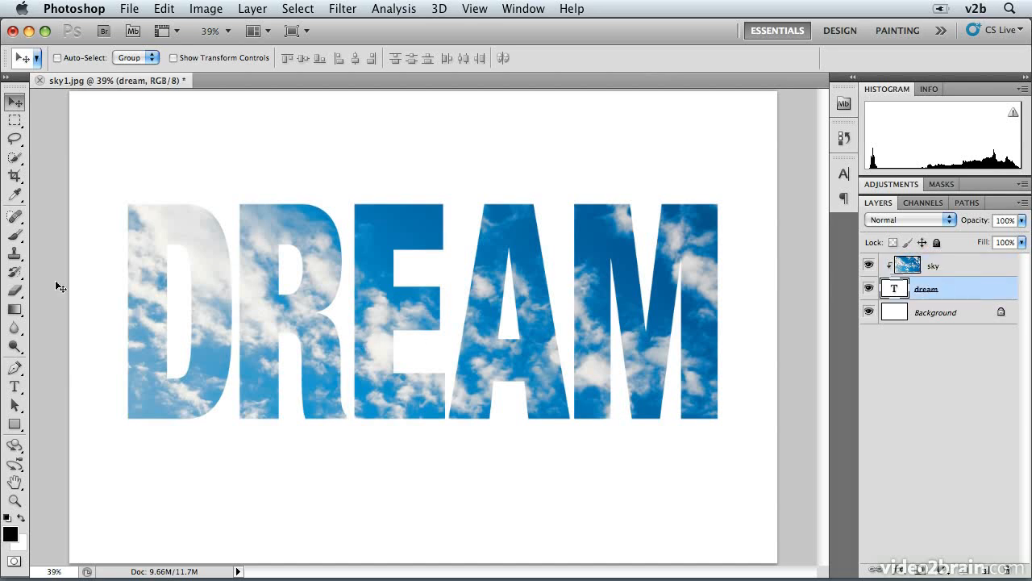
pyautogui.click(13, 387)
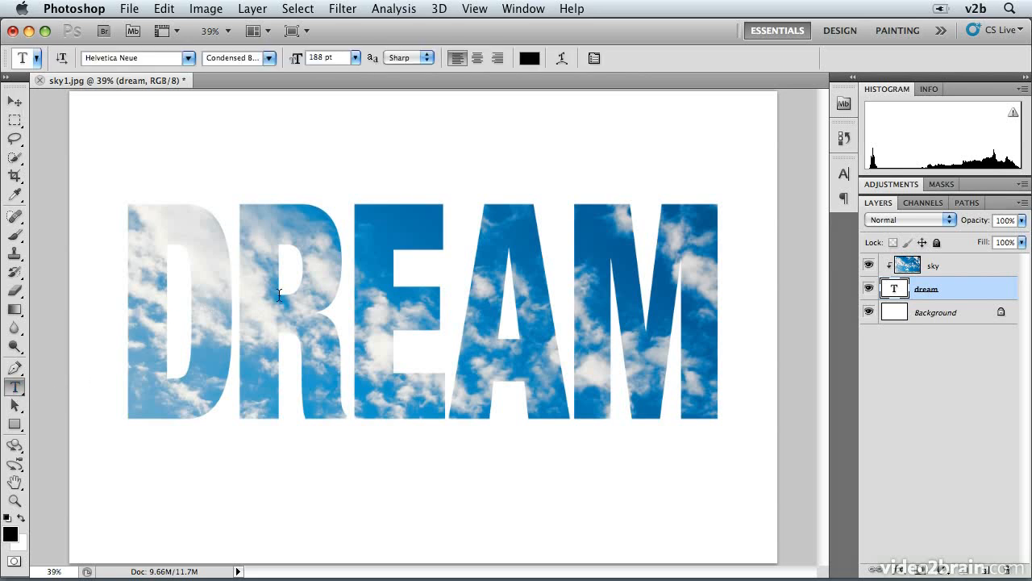
pyautogui.moveTo(461, 285); pyautogui.dragTo(531, 289)
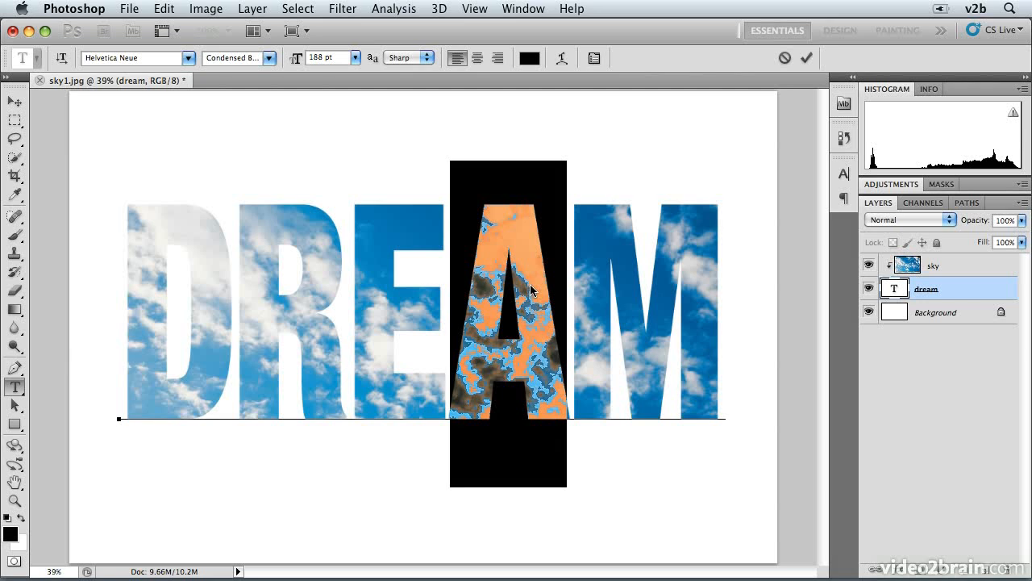
pyautogui.write('e')
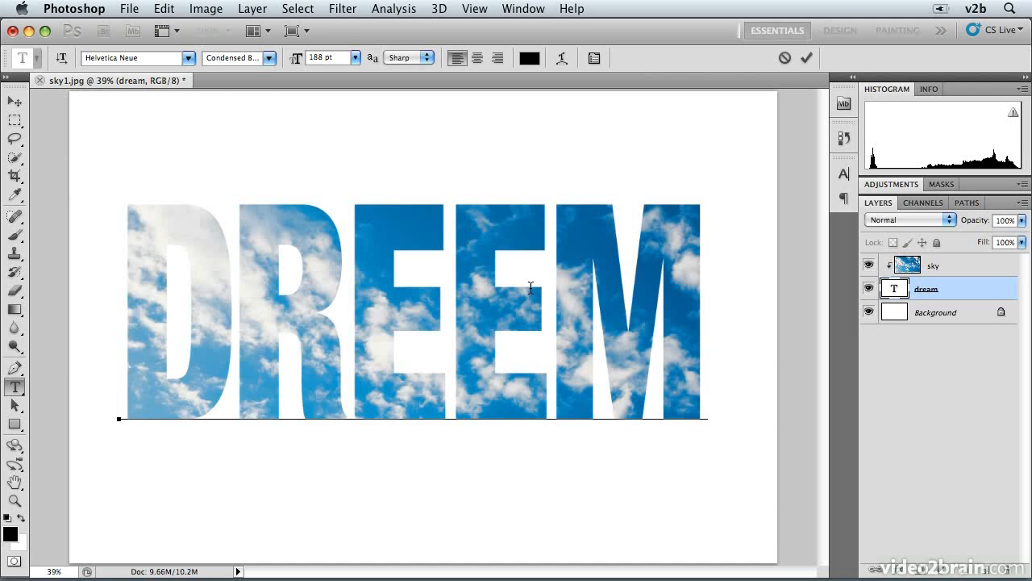
pyautogui.press('super+z')
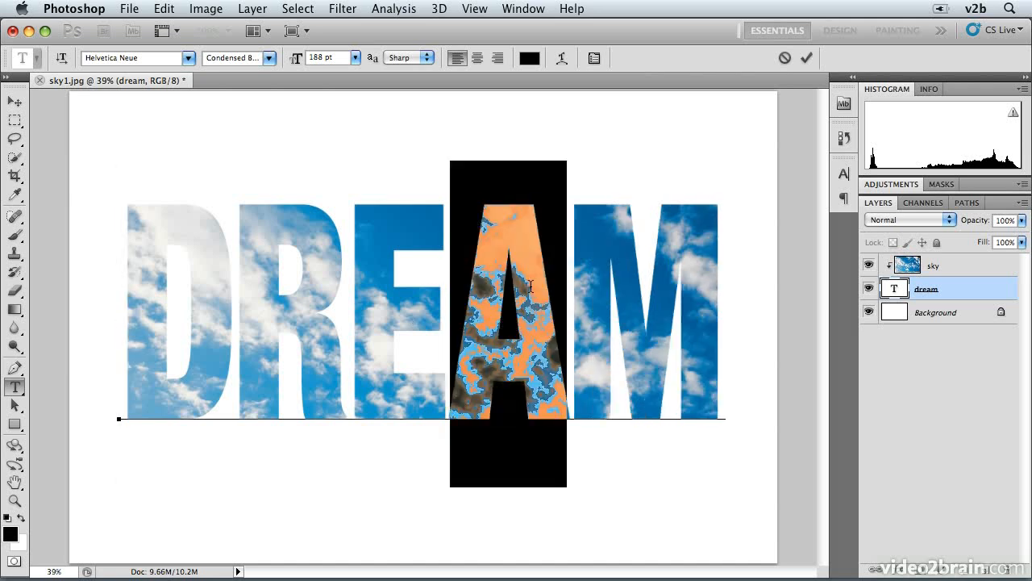
pyautogui.click(478, 287)
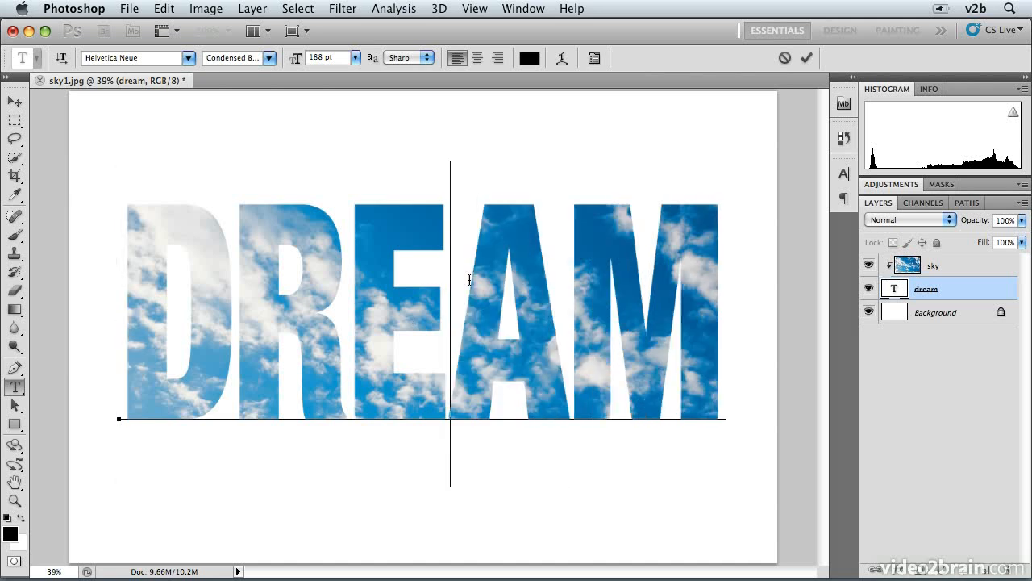
pyautogui.click(15, 100)
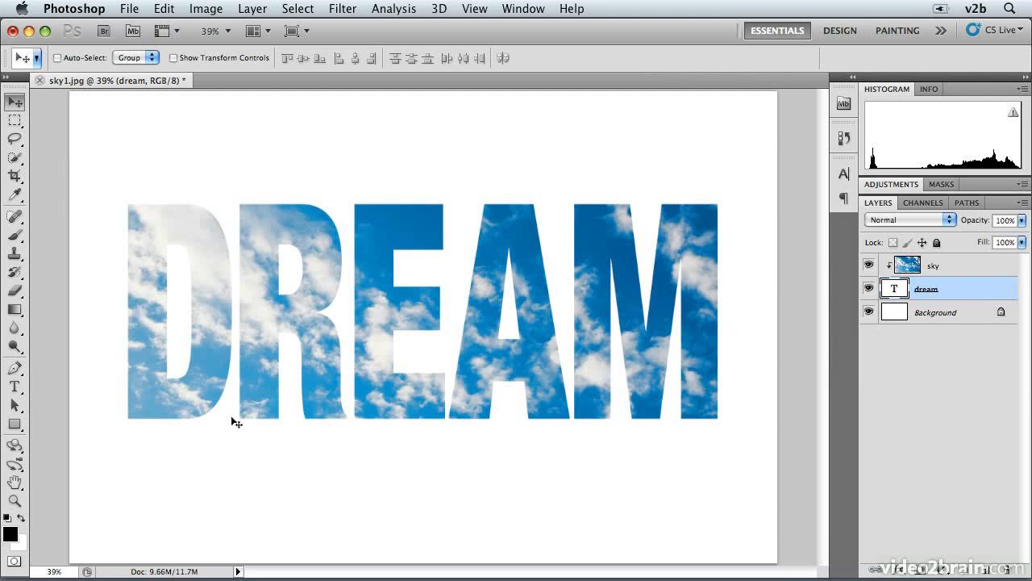
# Release the sky layer's clipping mask and clip the layer to the dream text layer again
pyautogui.keyDown('alt'); pyautogui.click(966, 277); pyautogui.keyUp('alt')
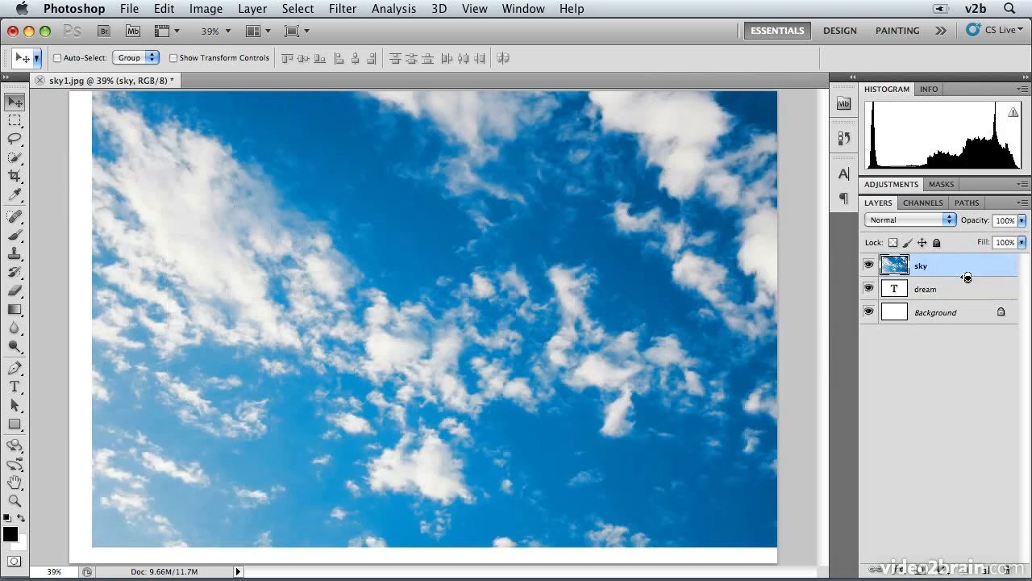
pyautogui.keyDown('alt'); pyautogui.click(967, 277); pyautogui.keyUp('alt')
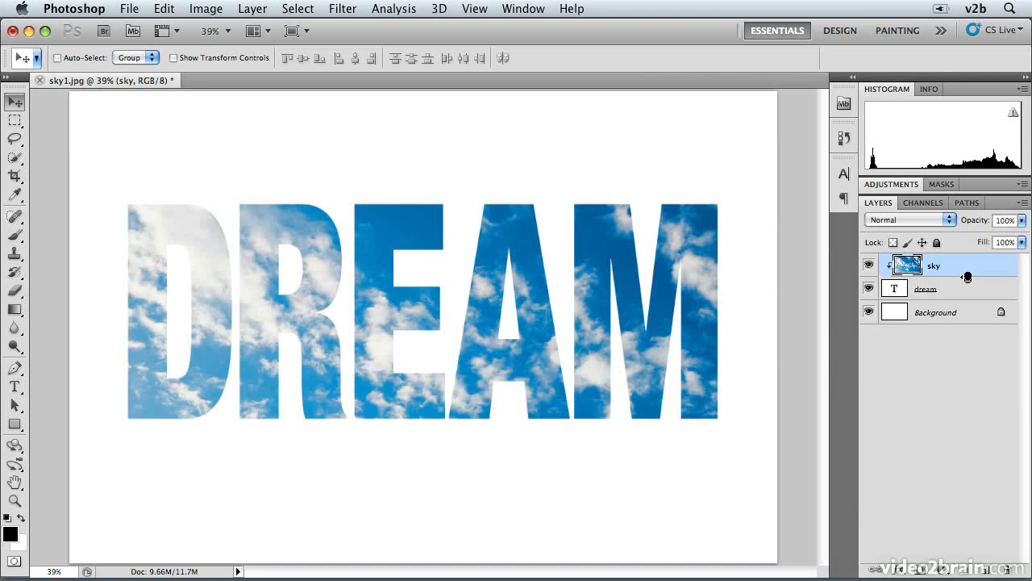